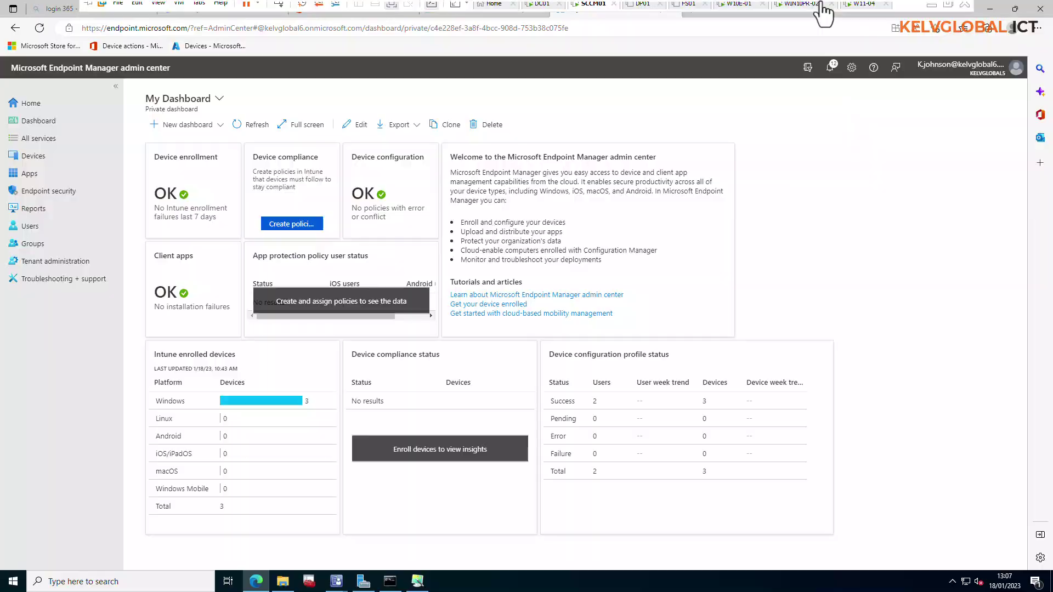
Check the installed CNN app on the test machines, then return to the Endpoint Manager machine.
click(811, 8)
click(737, 7)
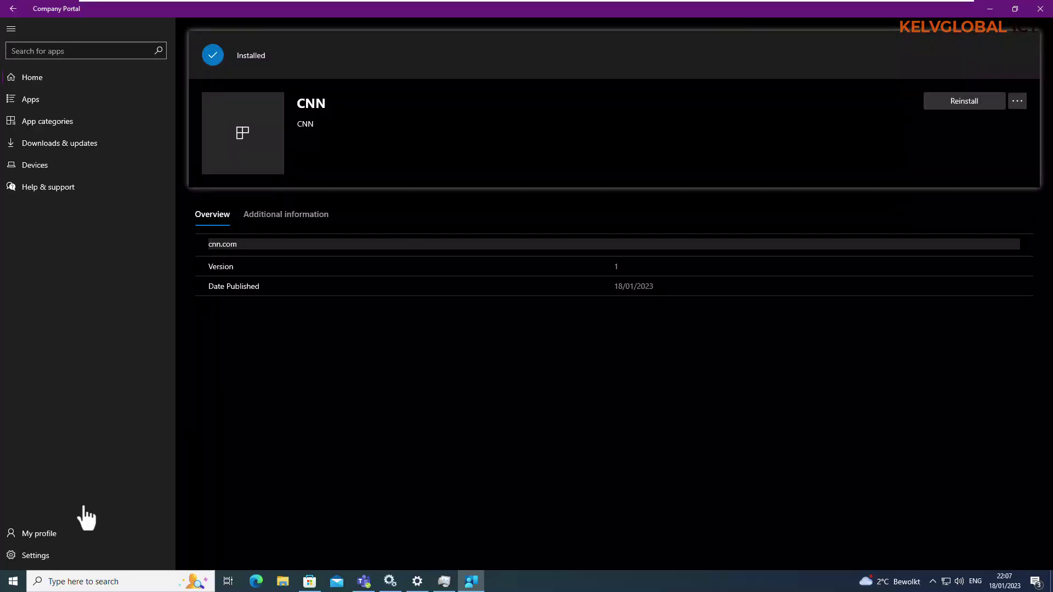
click(15, 582)
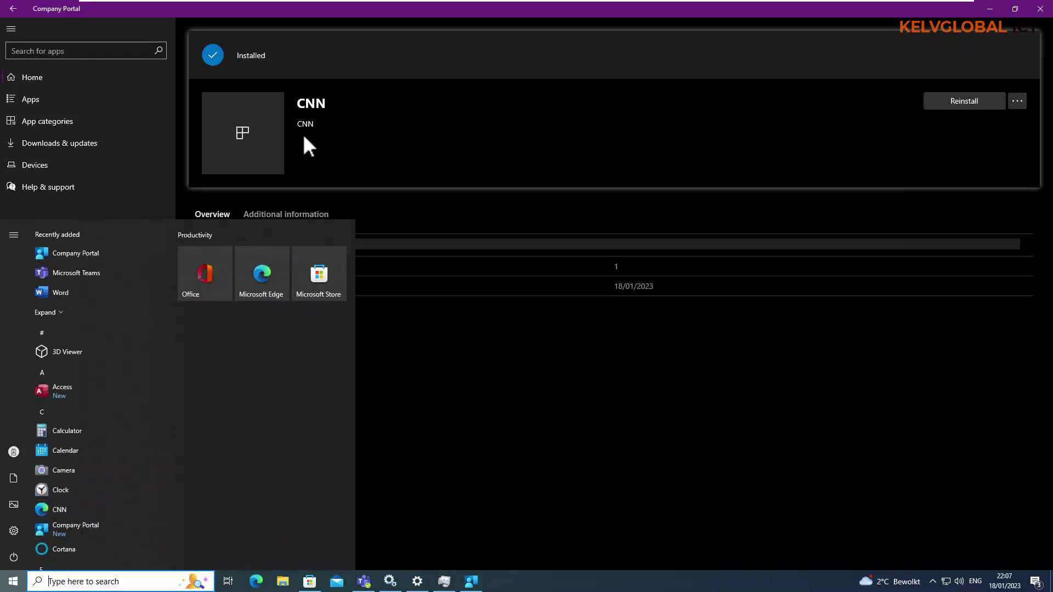
mouse_move(705, 11)
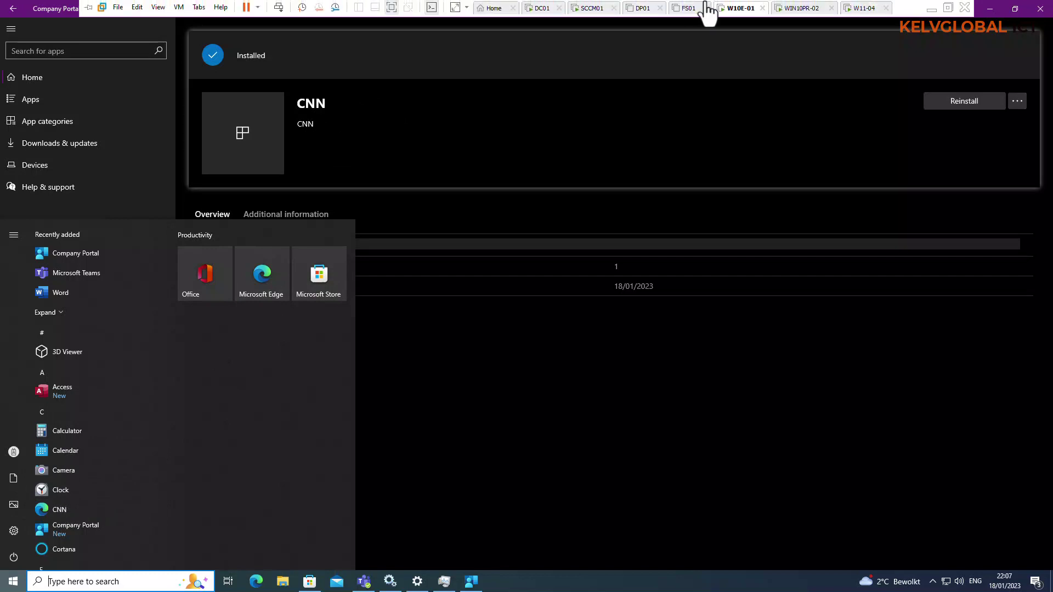
click(587, 8)
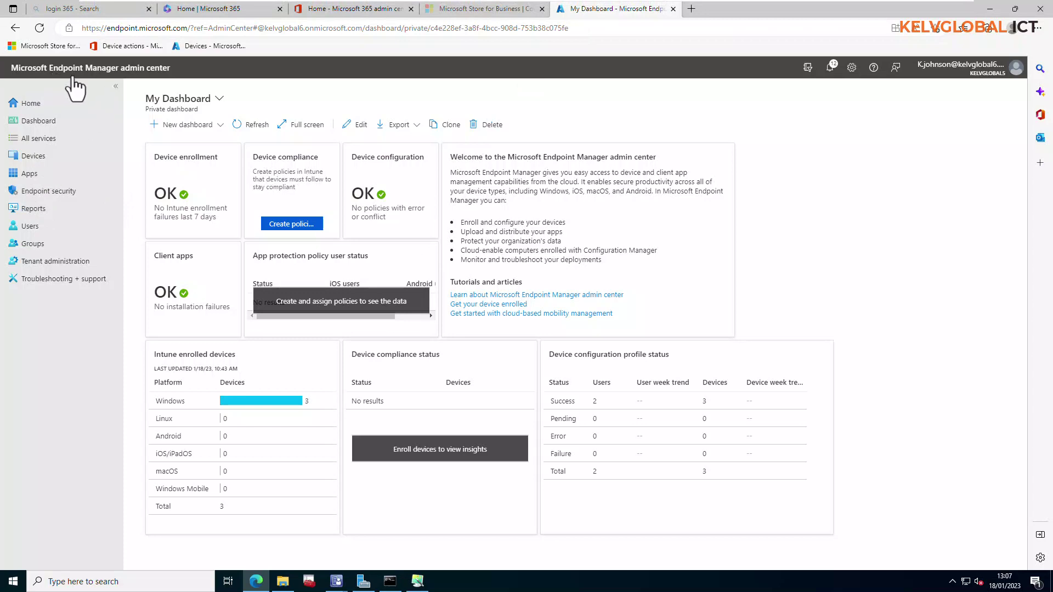
Start adding a Web link app from Apps > All apps.
click(25, 175)
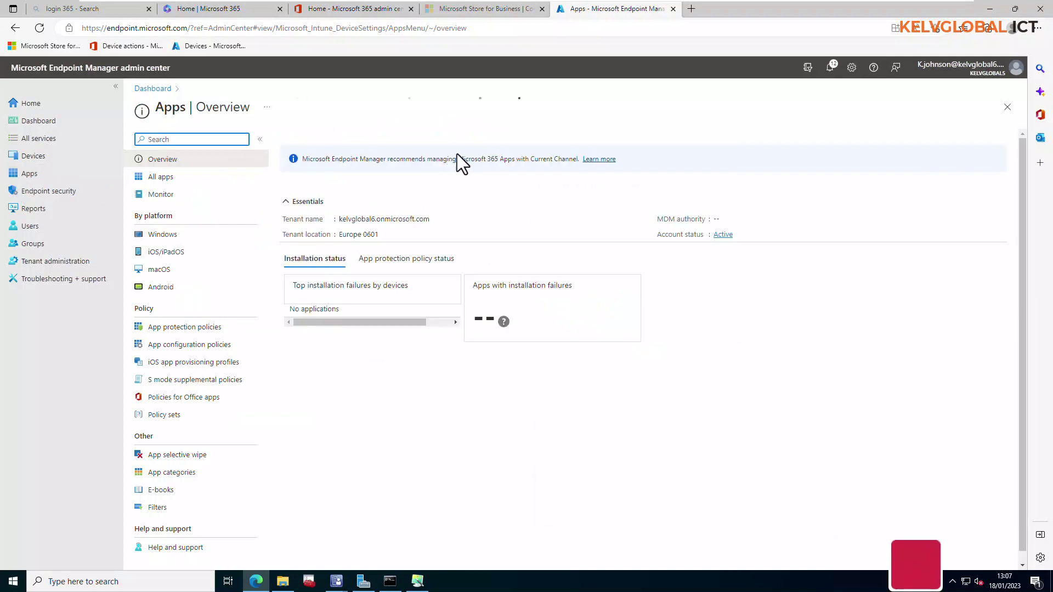
click(158, 177)
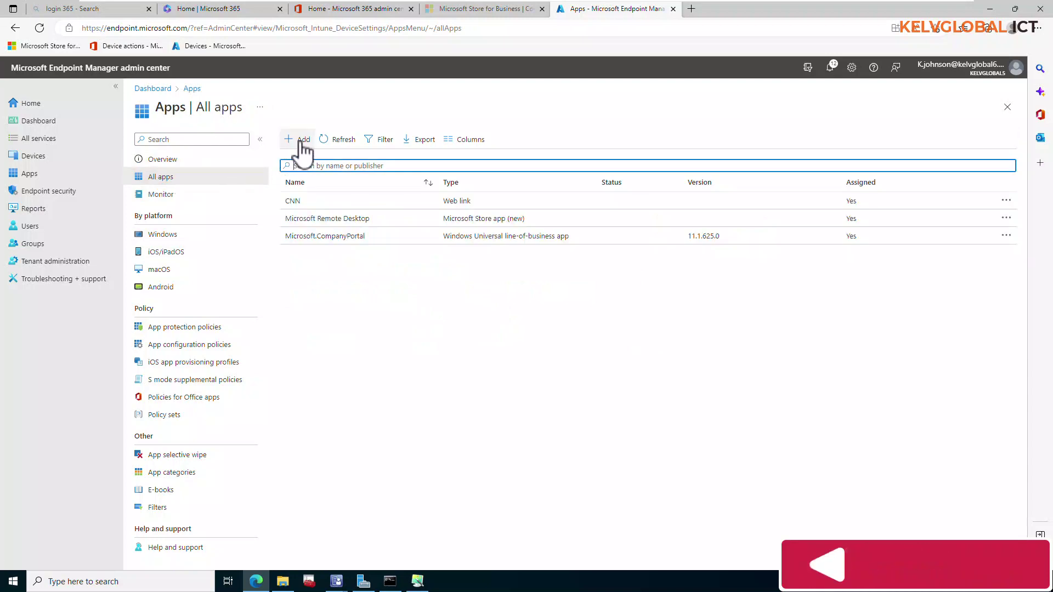
click(301, 141)
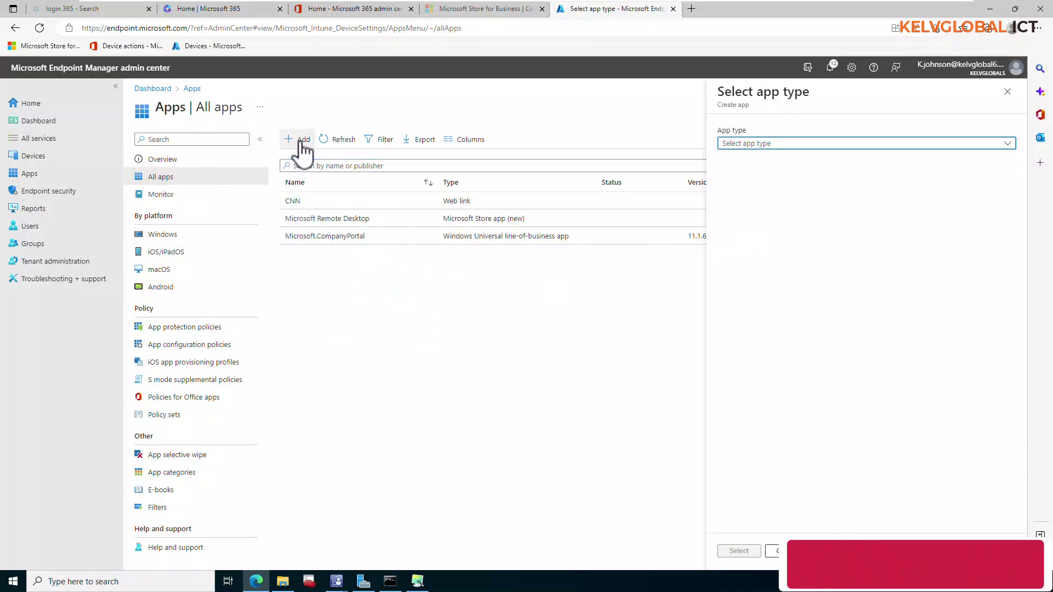
click(778, 144)
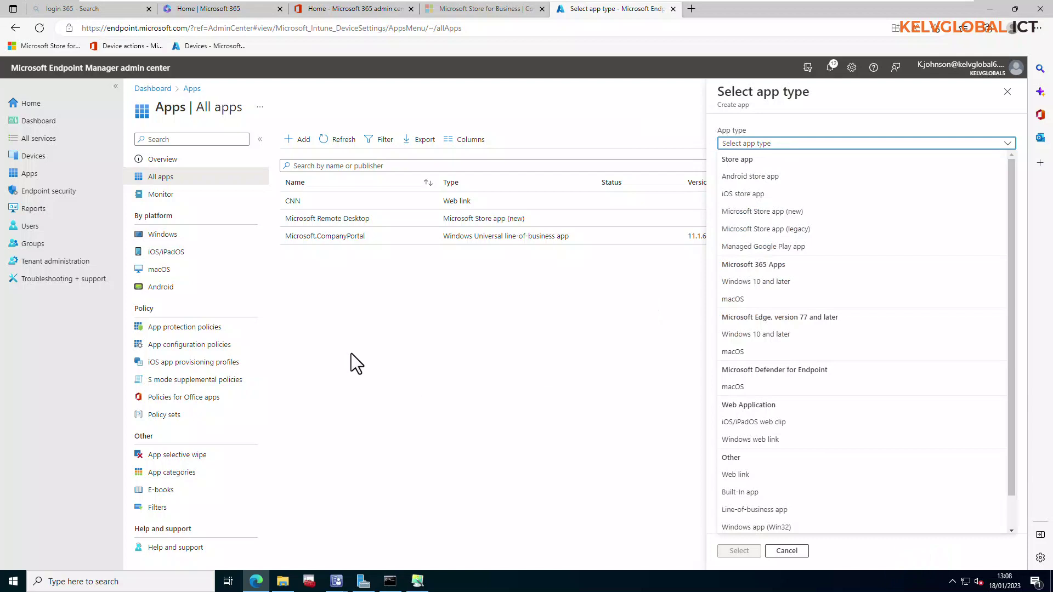
click(742, 476)
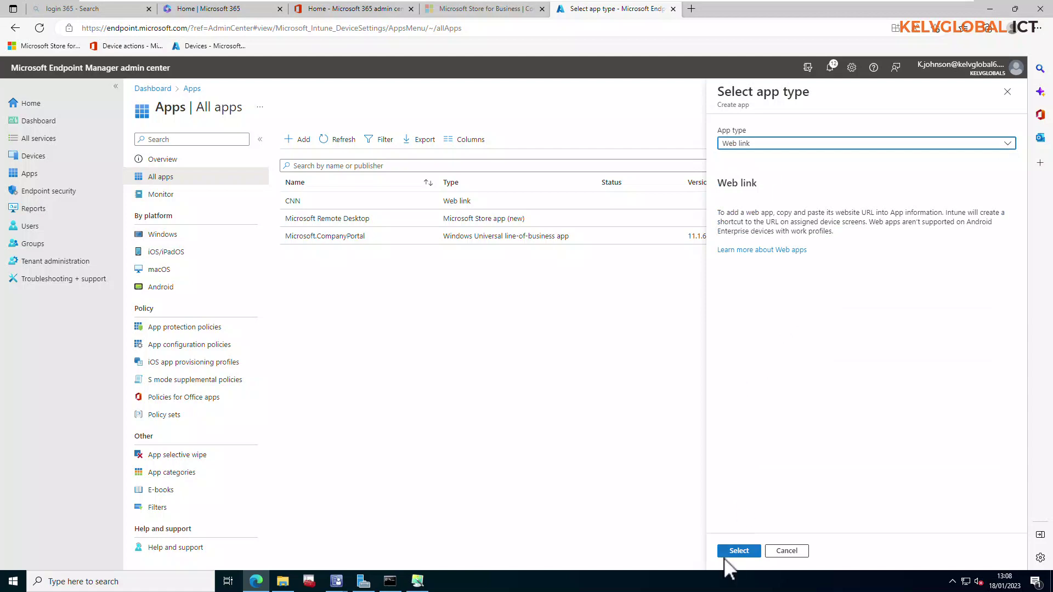
click(736, 552)
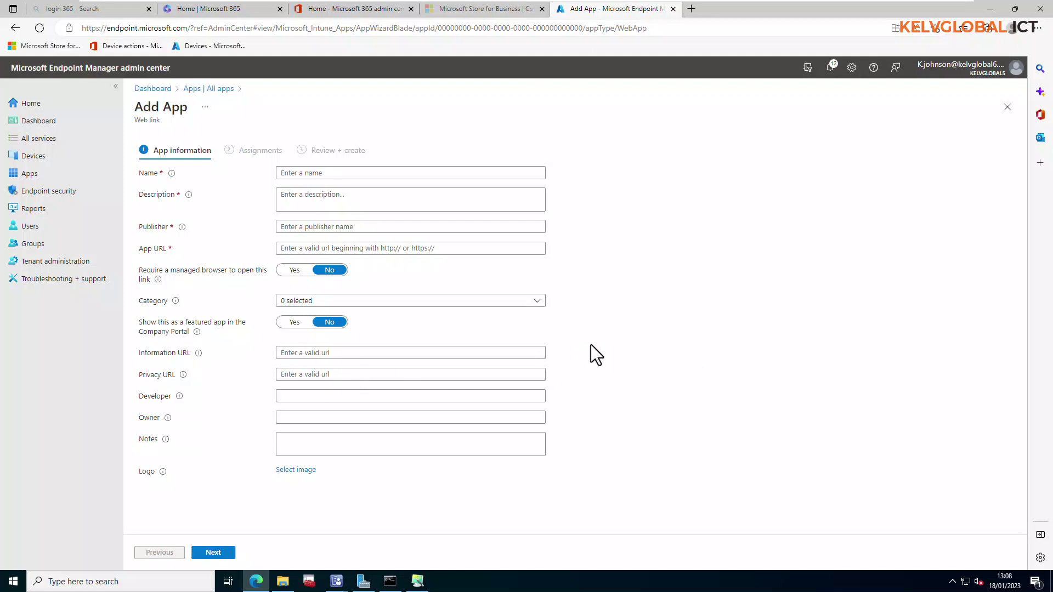
Fill the App information form: name Udemy, description Udemy.com, publisher udemy.
click(370, 175)
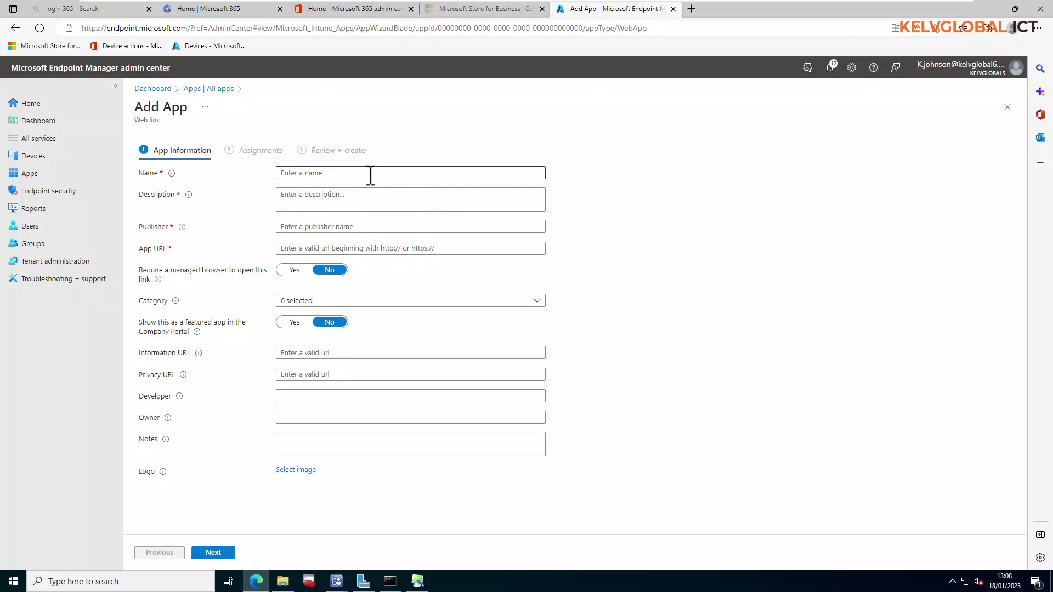
click(371, 173)
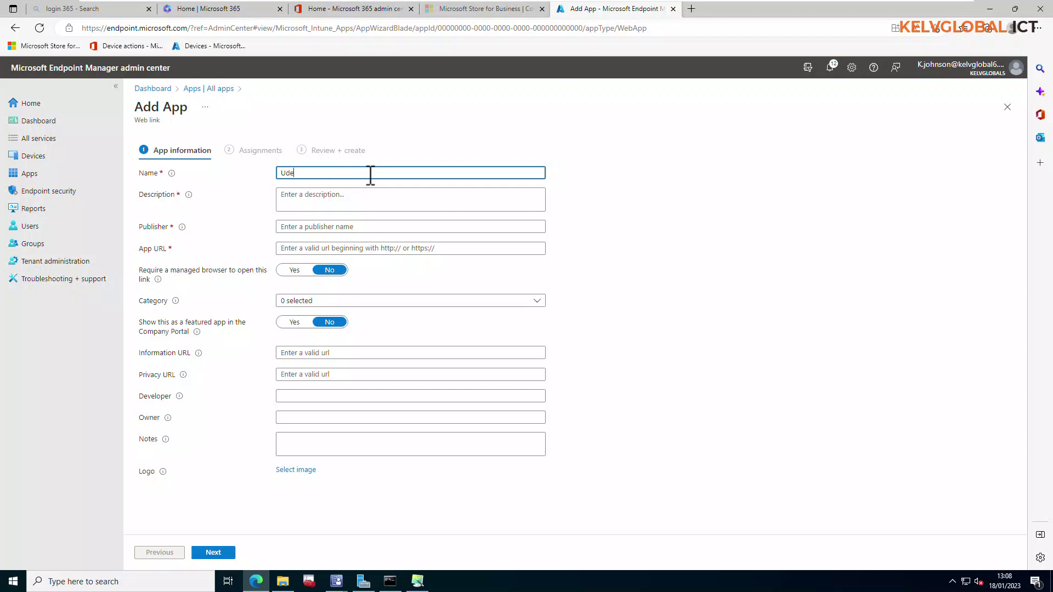
click(357, 203)
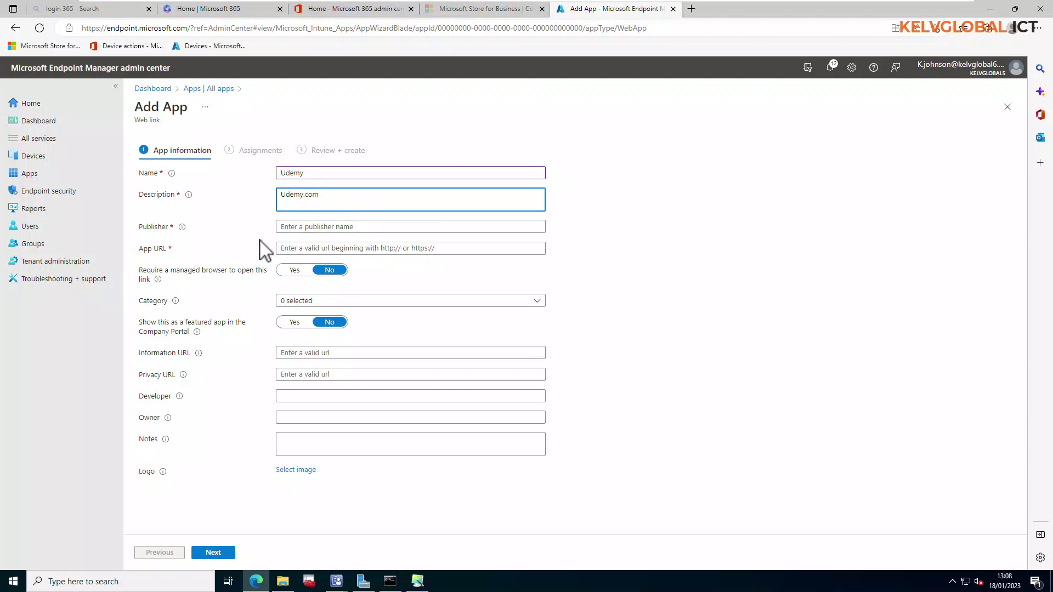
click(306, 226)
text(udemy)
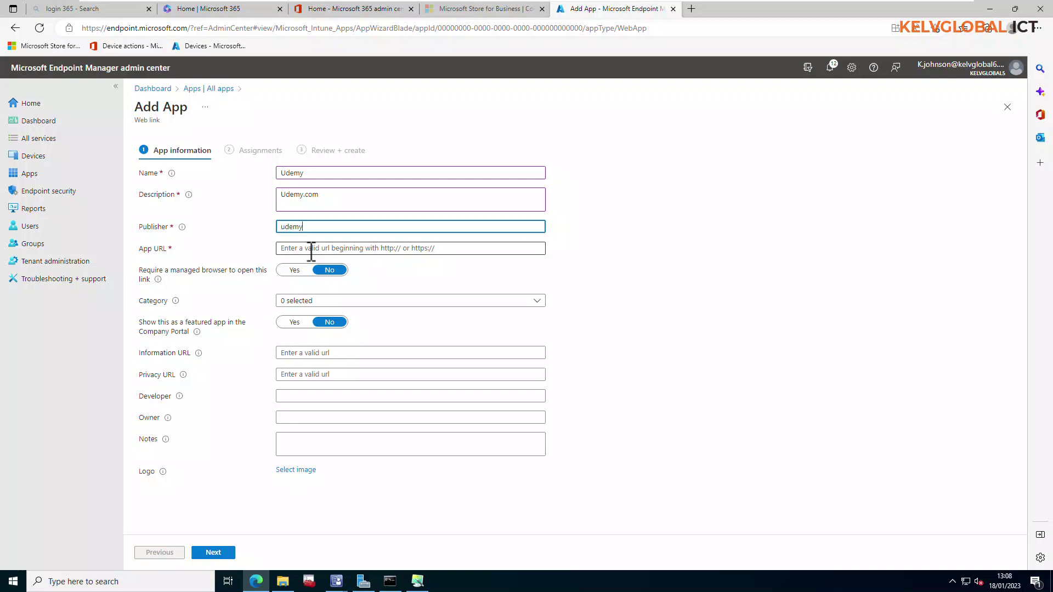
click(311, 249)
click(691, 8)
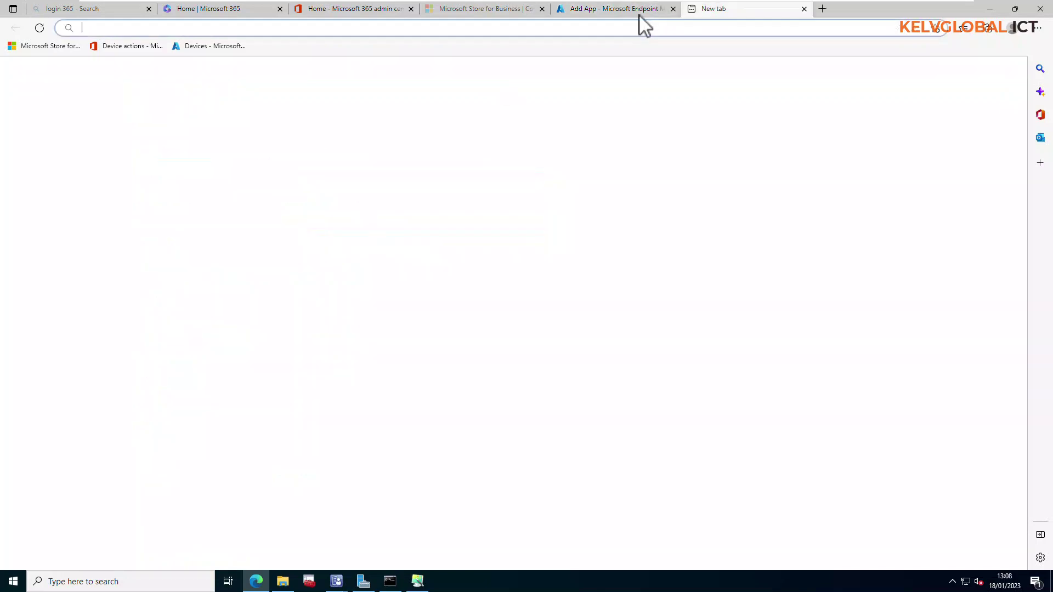
click(511, 32)
text(udem)
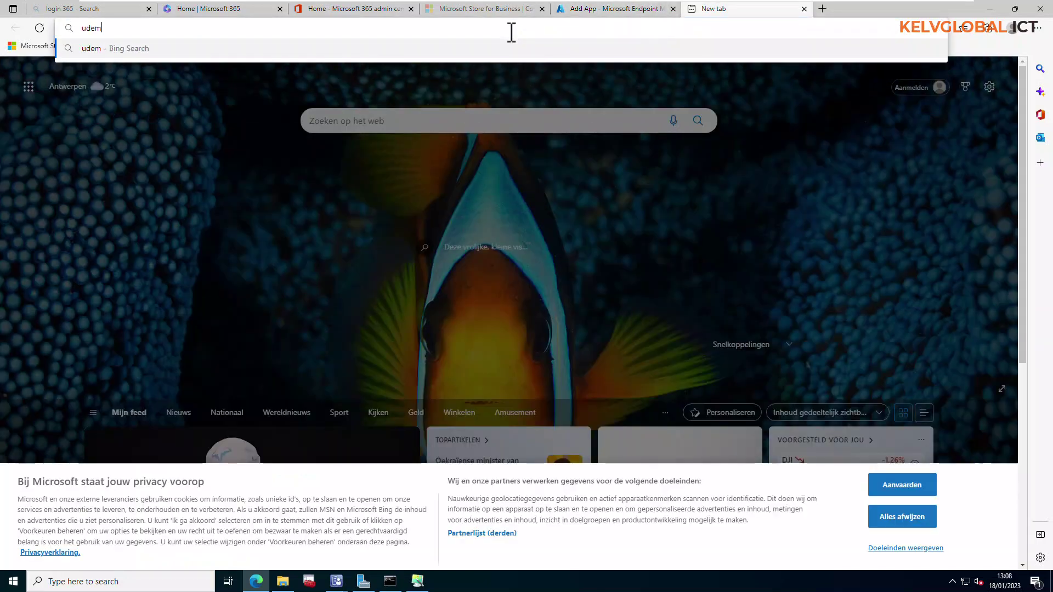
text(y.com)
key(Return)
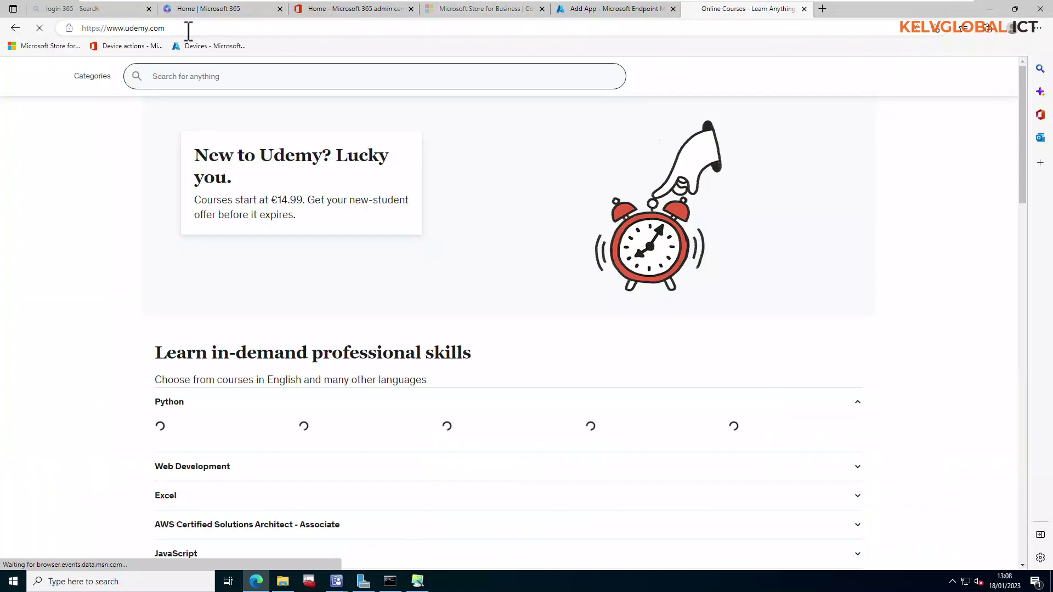
click(188, 28)
key(ctrl+c)
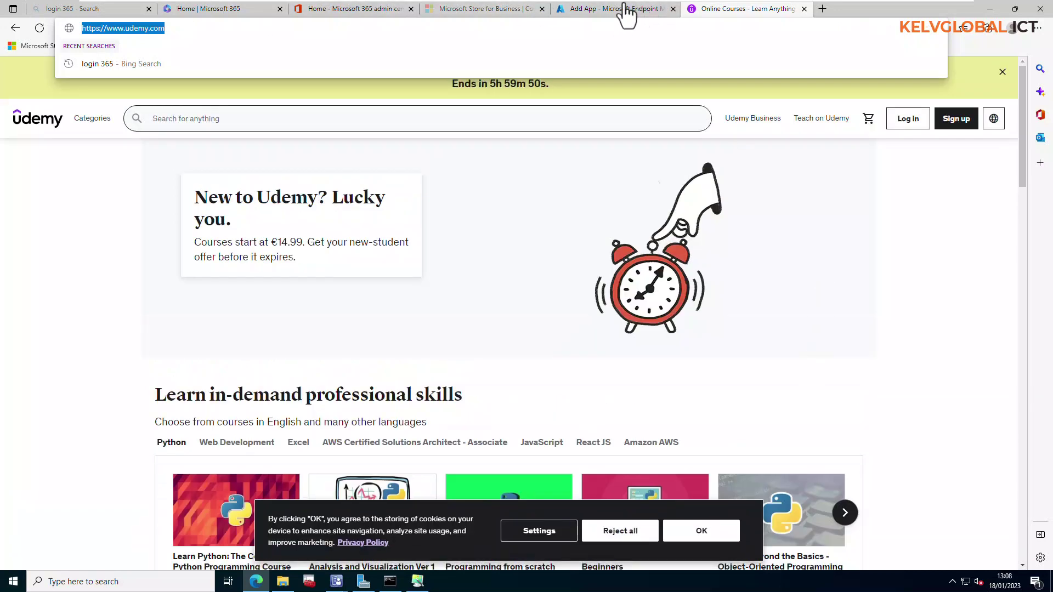
click(628, 12)
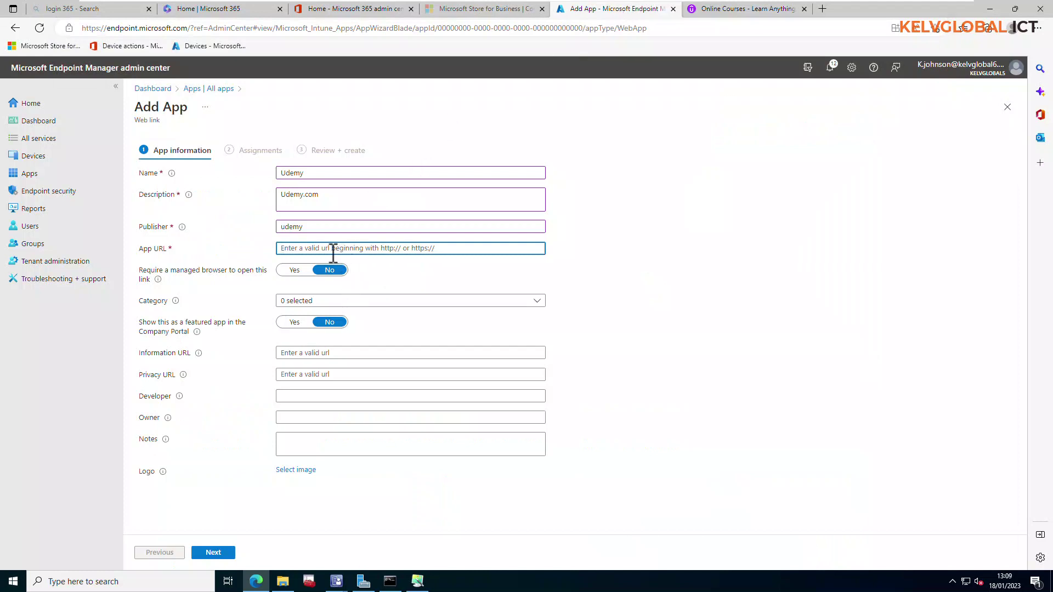
key(ctrl+v)
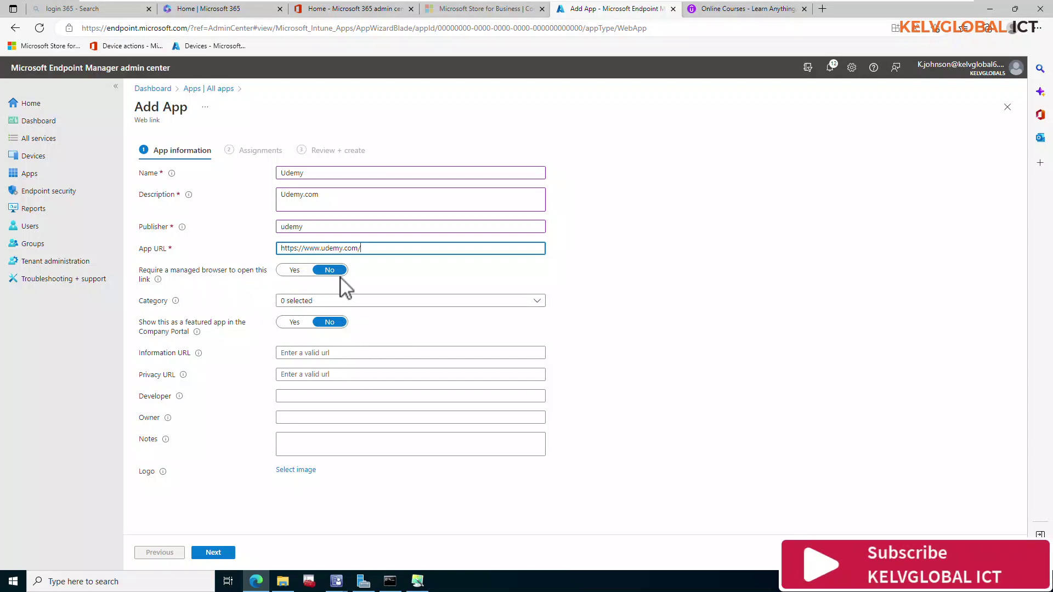
click(311, 300)
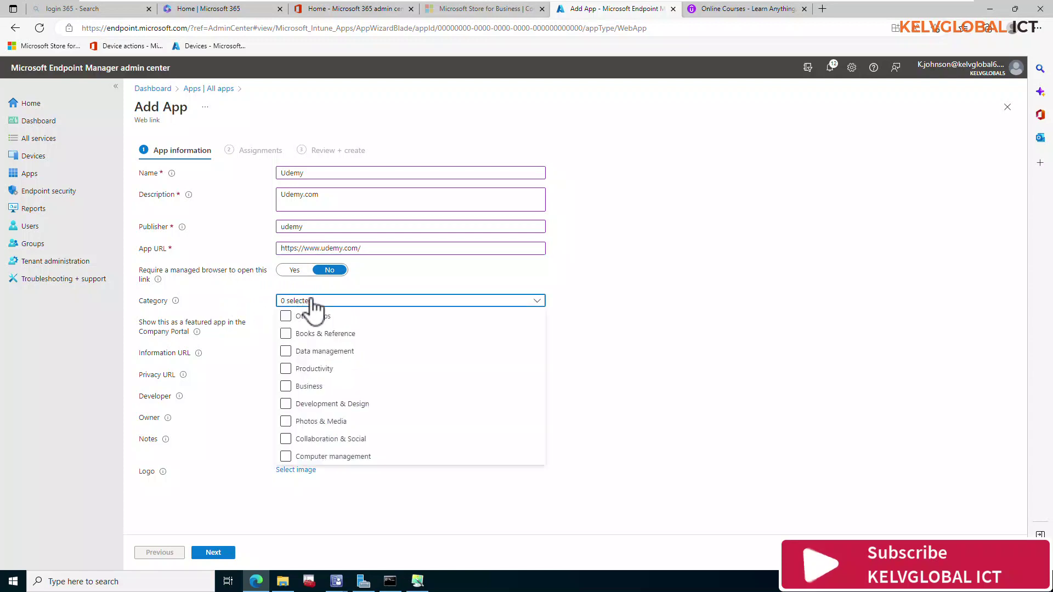
click(286, 386)
click(652, 263)
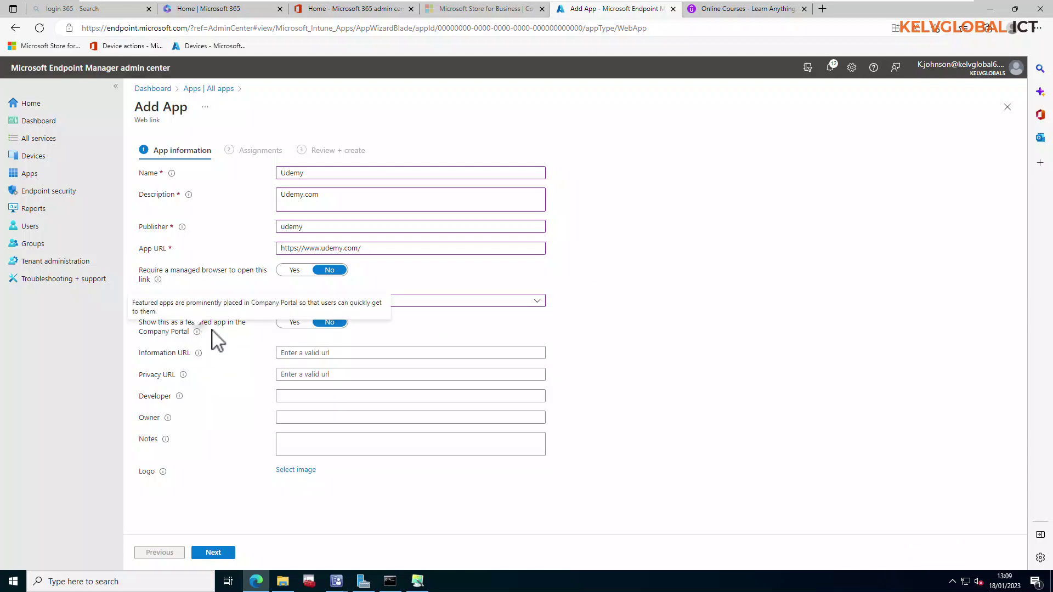
click(294, 324)
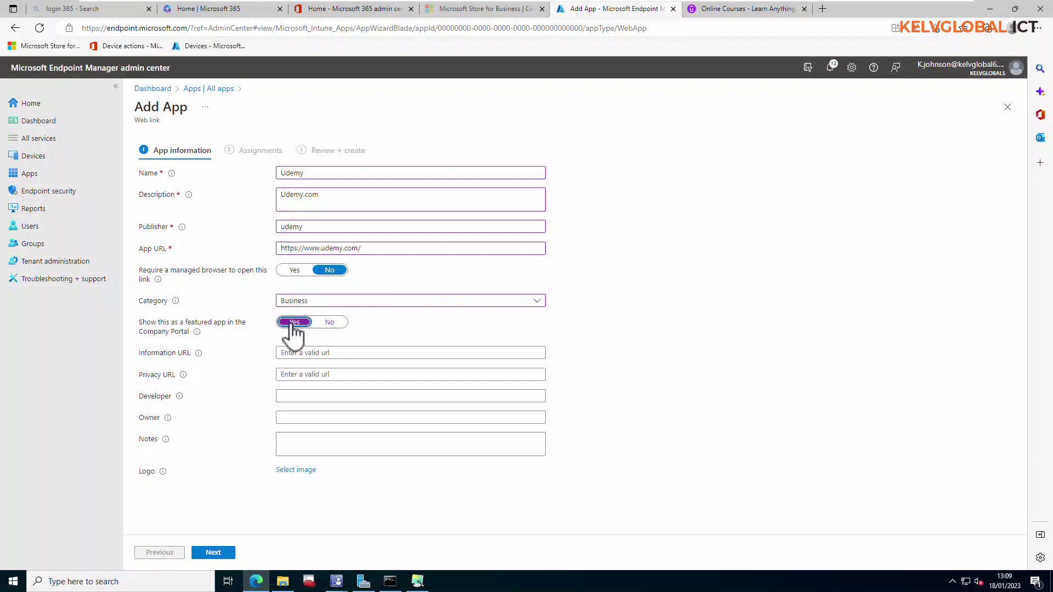
Assign Udemy to All users as available for enrolled devices, then continue to Review + create.
click(213, 557)
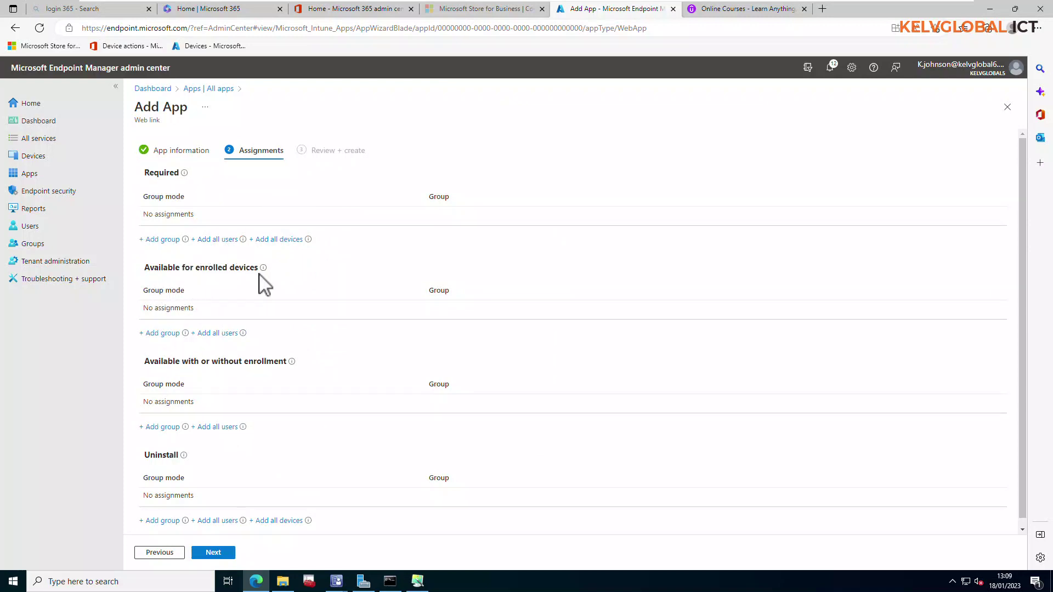
click(222, 333)
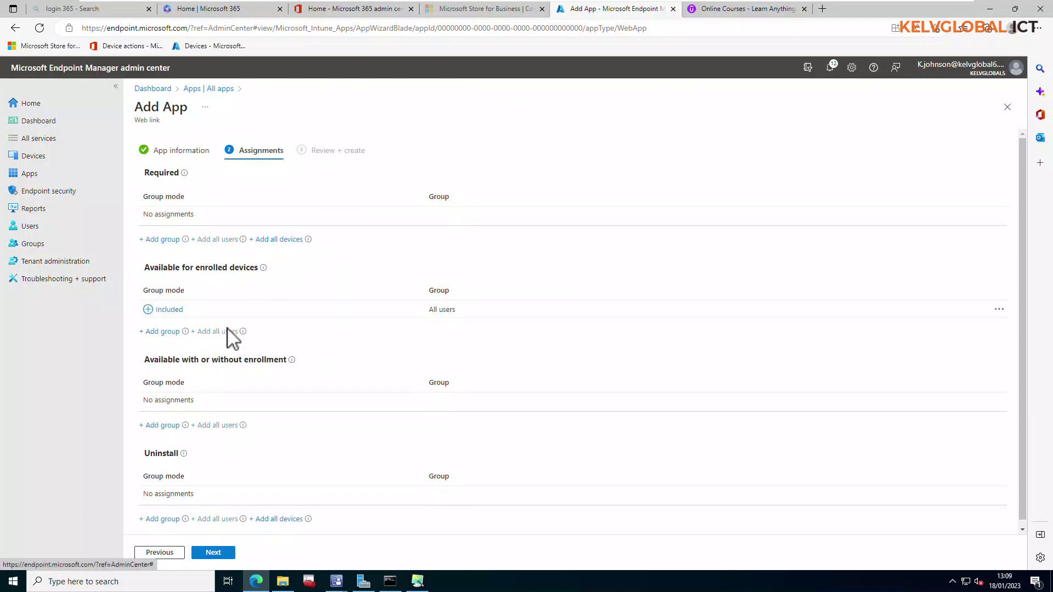
click(229, 554)
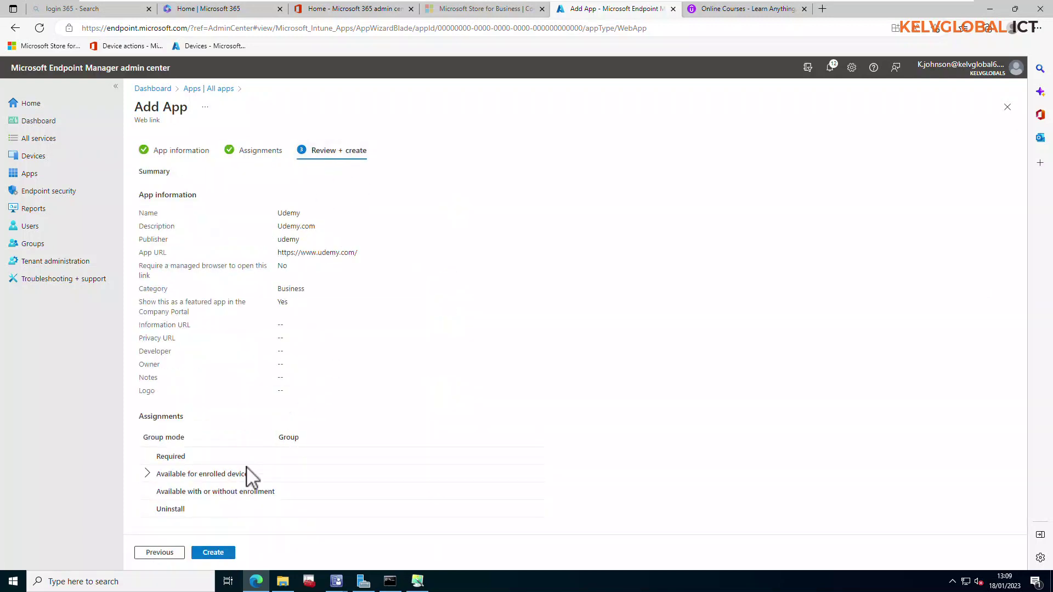
Create the Udemy web link app from the Review + create page.
click(210, 552)
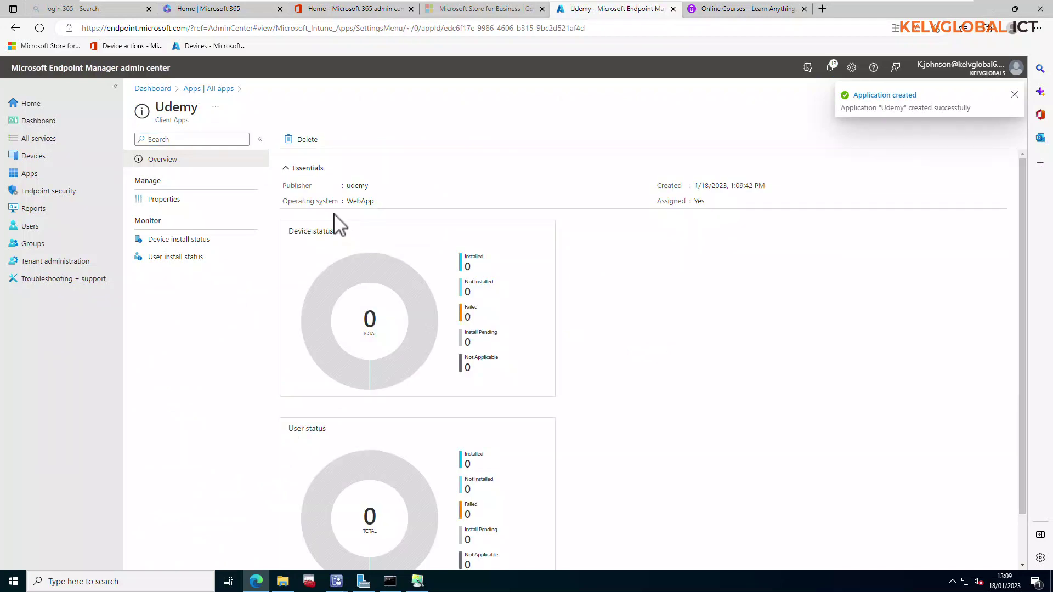
Sync the W10E-01 device from Devices > All devices and confirm with Yes.
click(47, 159)
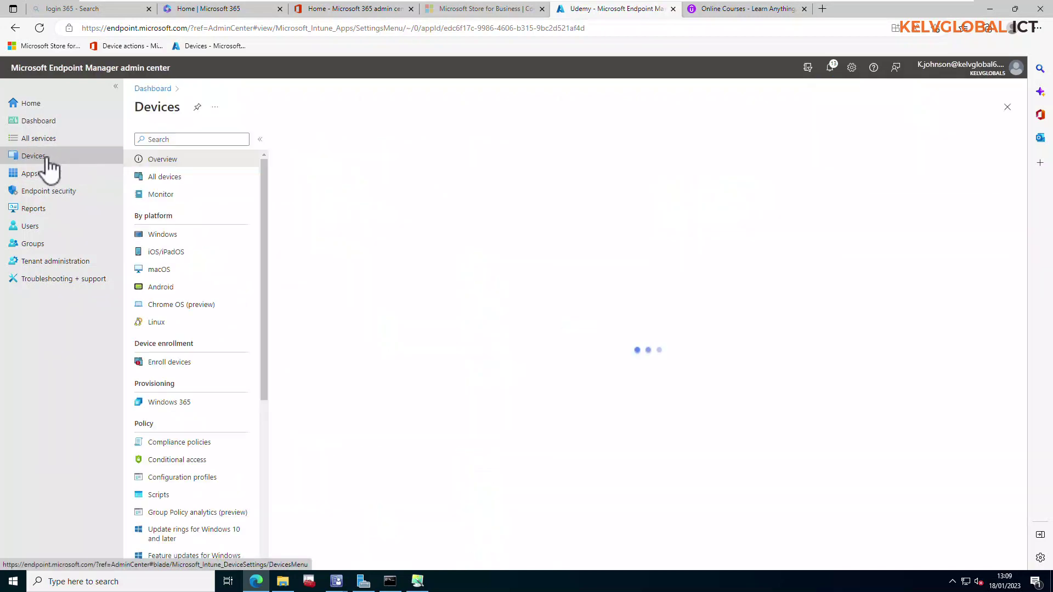
click(183, 180)
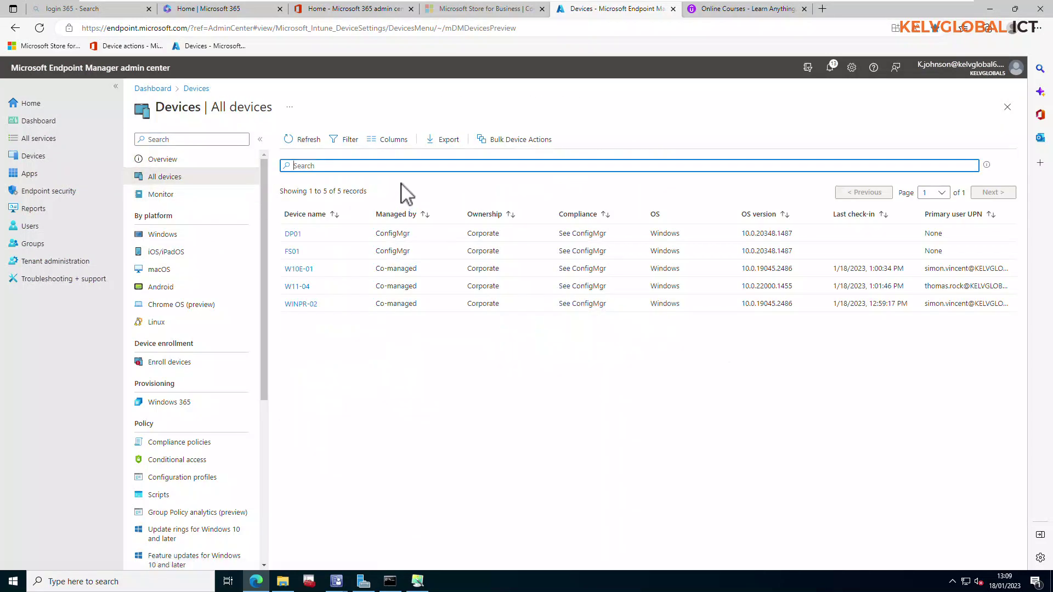
click(302, 271)
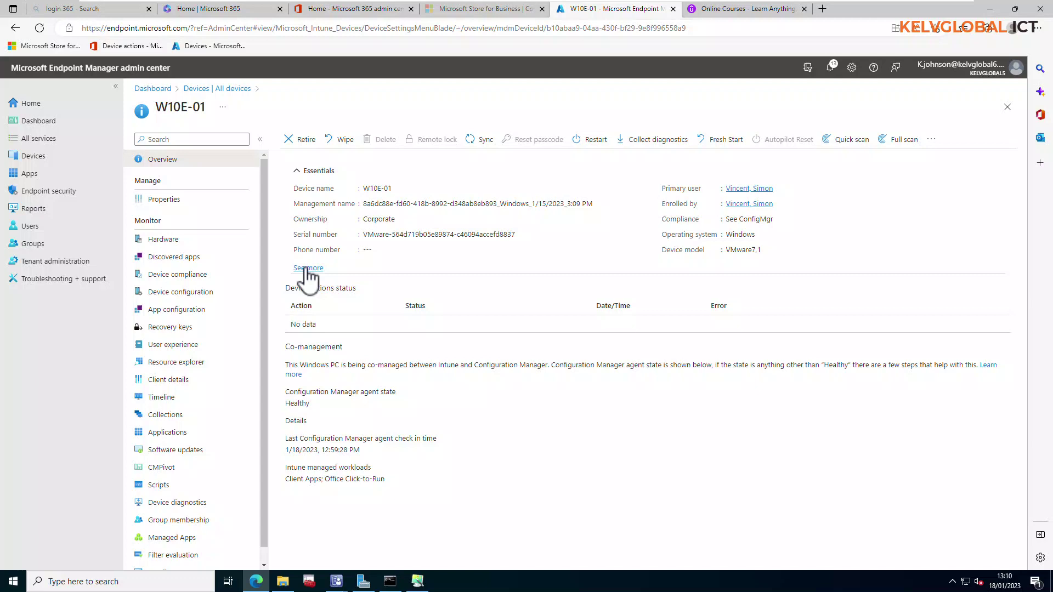
click(480, 140)
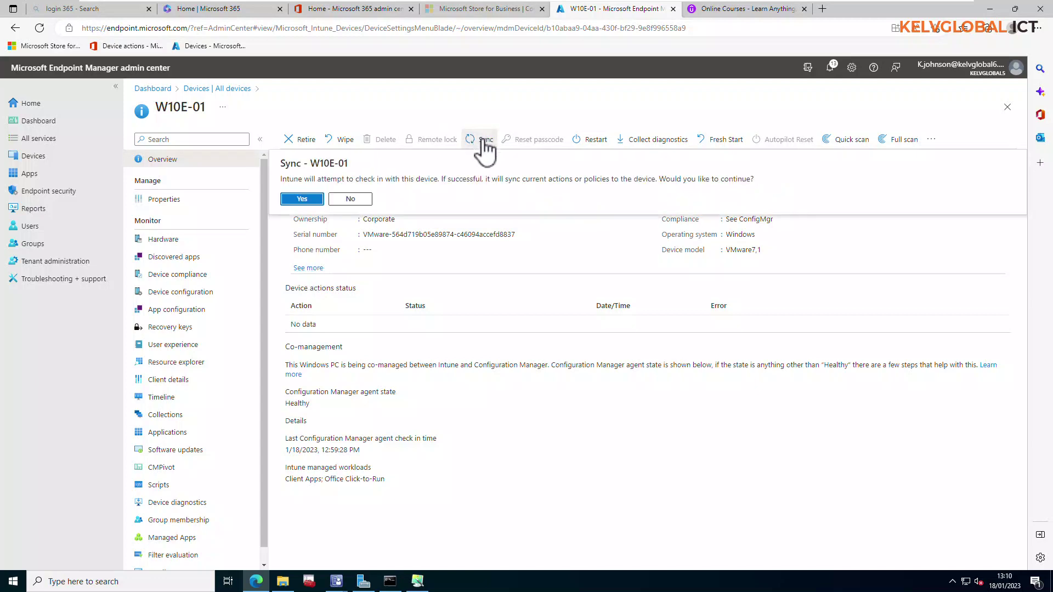
click(302, 199)
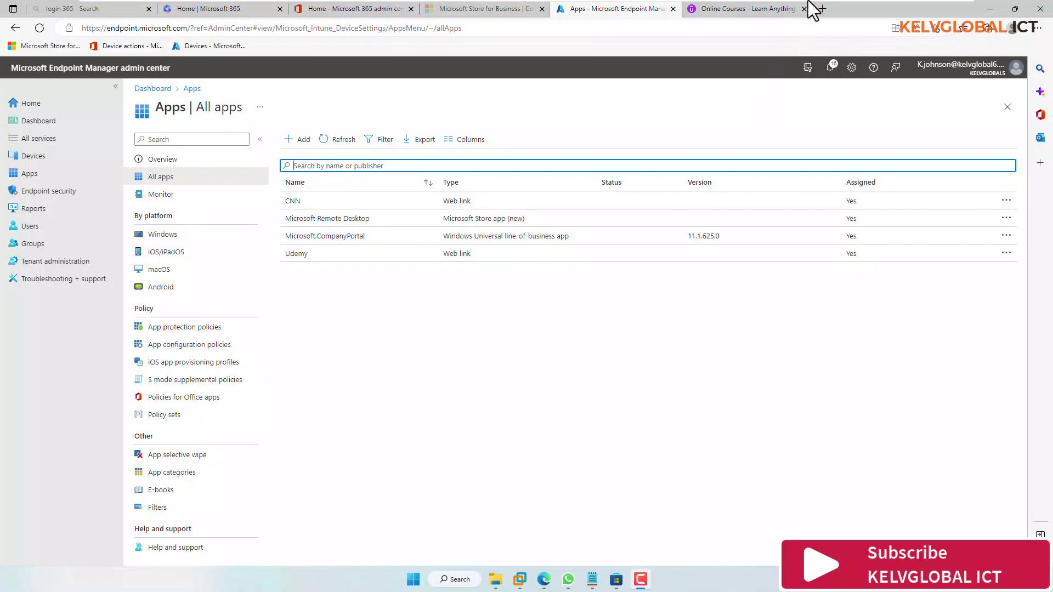
On the W10E-01 machine, open the Udemy tile under Featured apps in Company Portal.
mouse_move(808, 1)
click(738, 8)
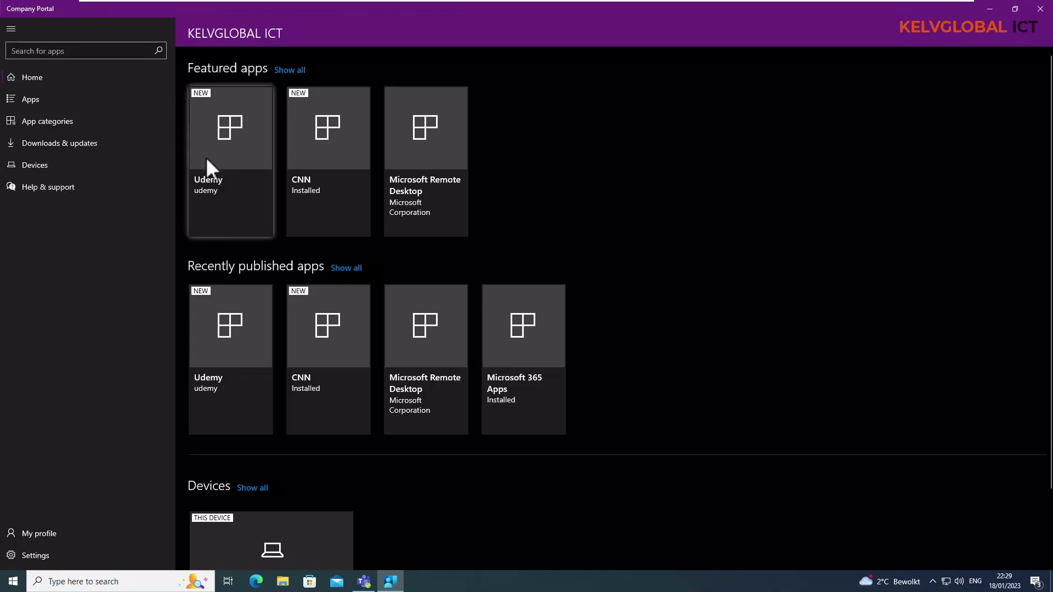
click(215, 202)
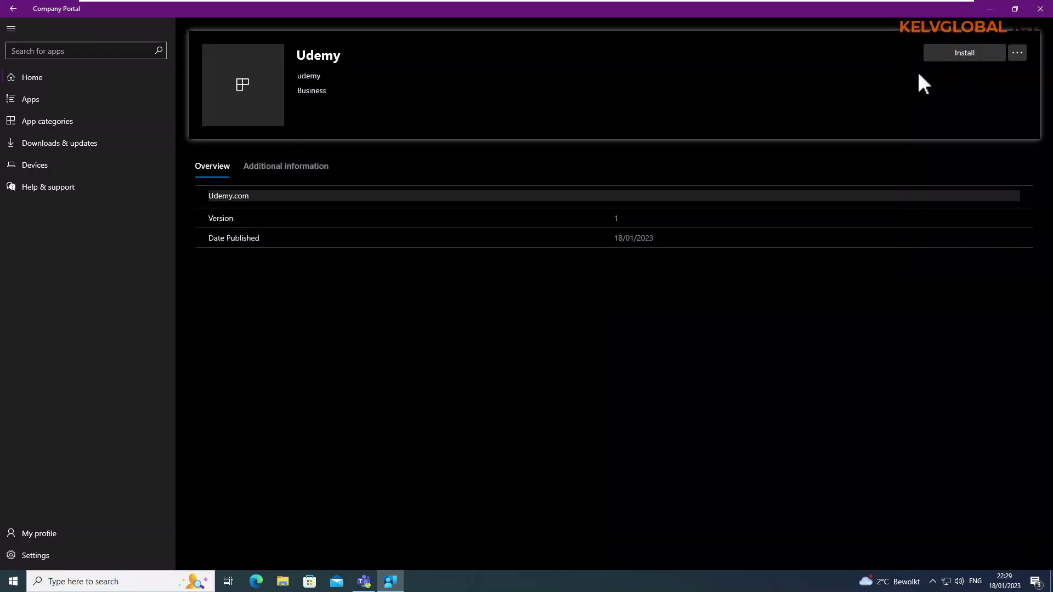
Install Udemy from its Company Portal page, then switch to the WIN10PR-02 machine.
click(959, 58)
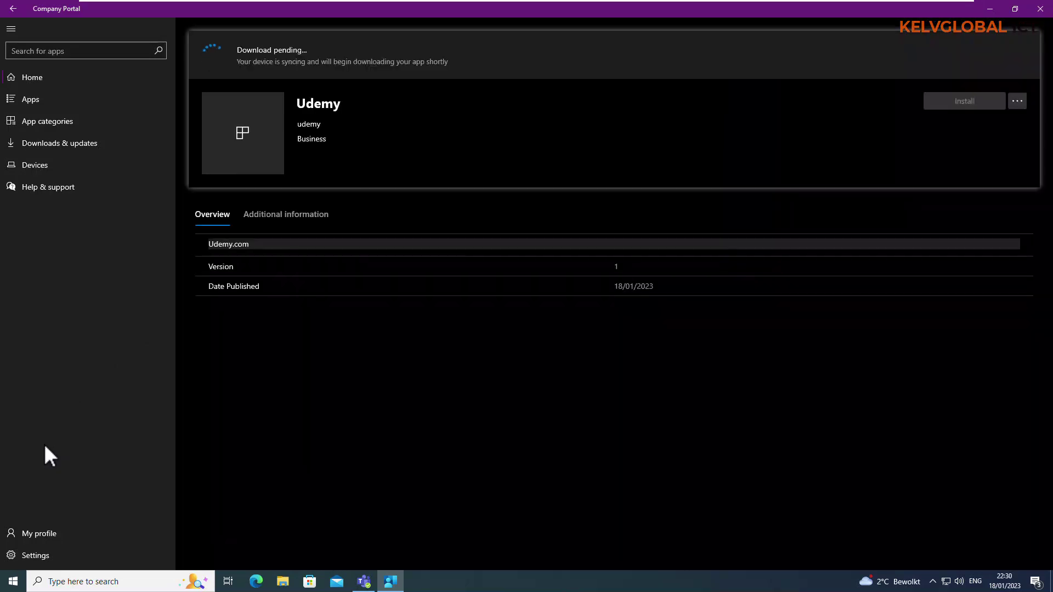
click(13, 581)
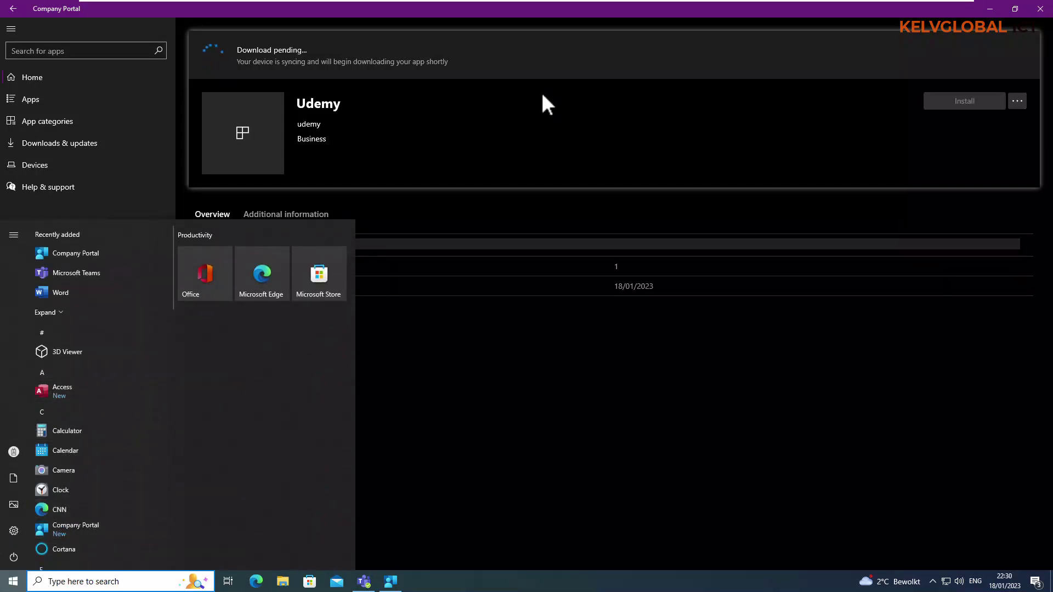
click(626, 101)
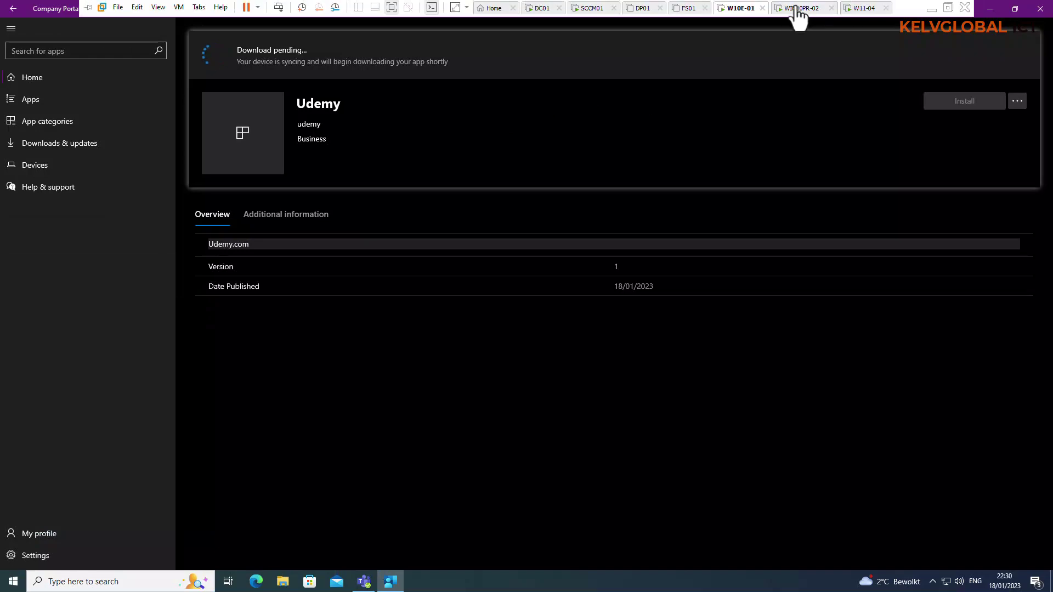
click(789, 8)
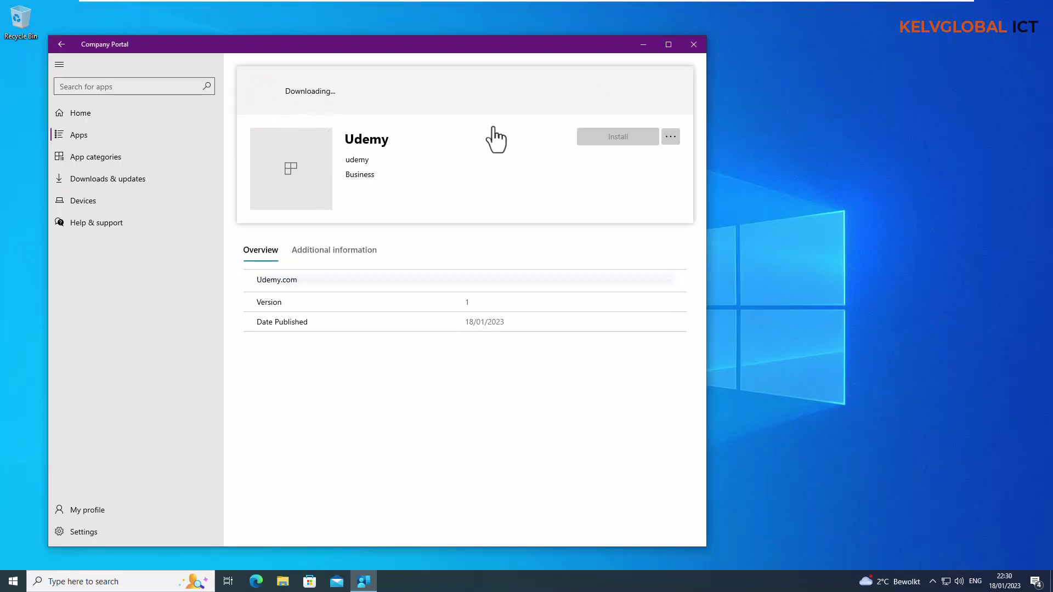
On the W11-04 machine, open the featured Udemy app in Company Portal and install it.
click(861, 7)
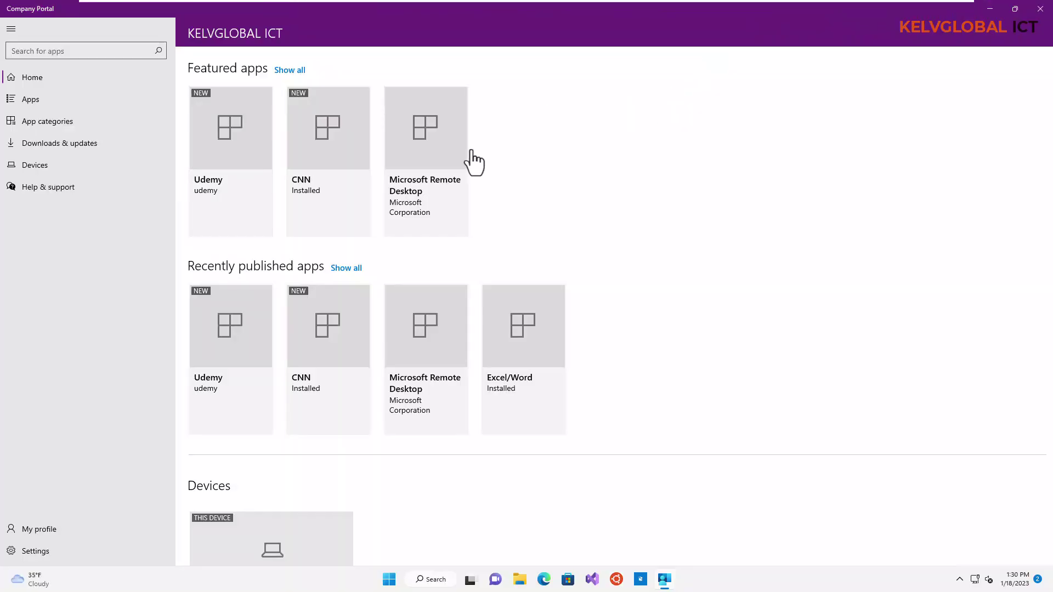
click(224, 172)
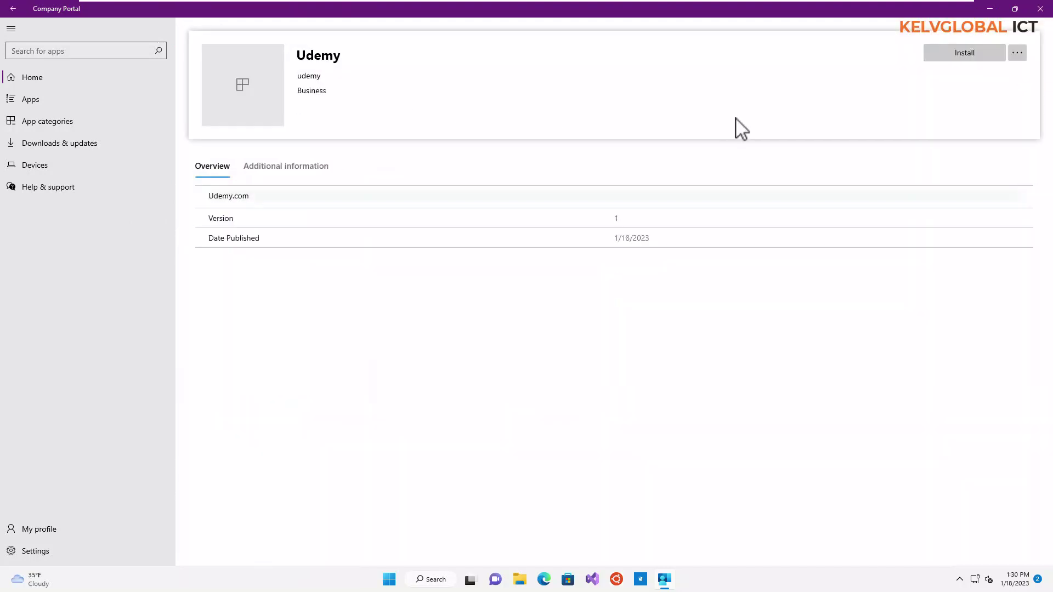
click(962, 57)
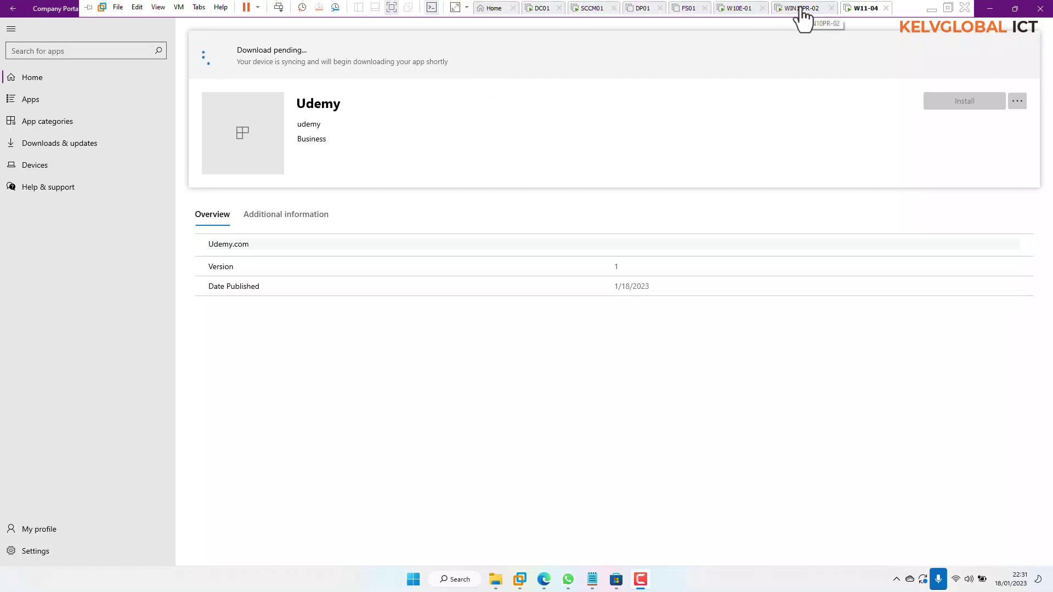
On WIN10PR-02, launch the newly installed Udemy app from the Start menu's U section.
click(803, 8)
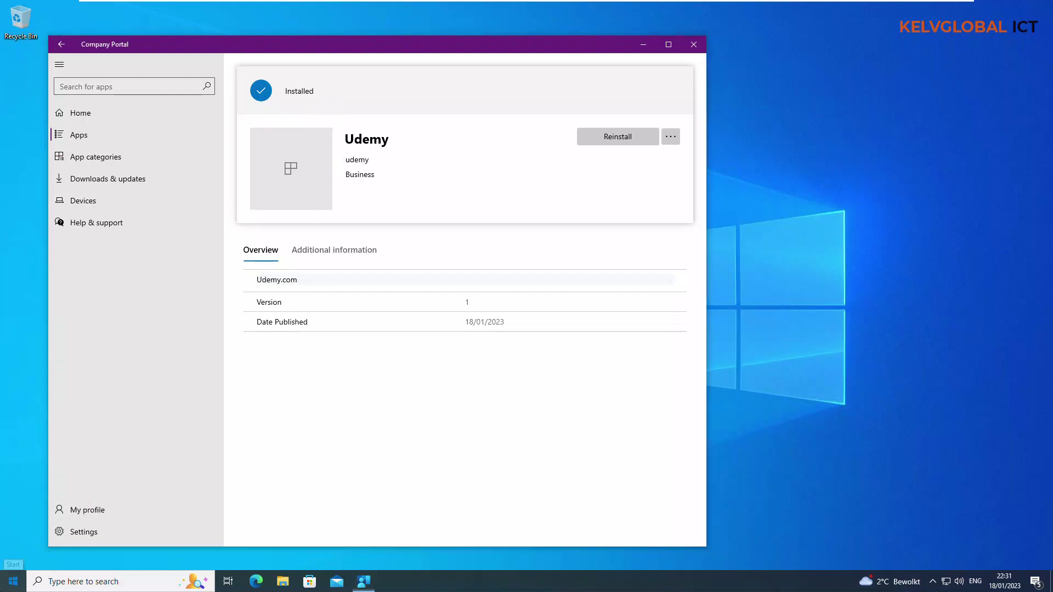
click(14, 581)
click(13, 581)
click(14, 581)
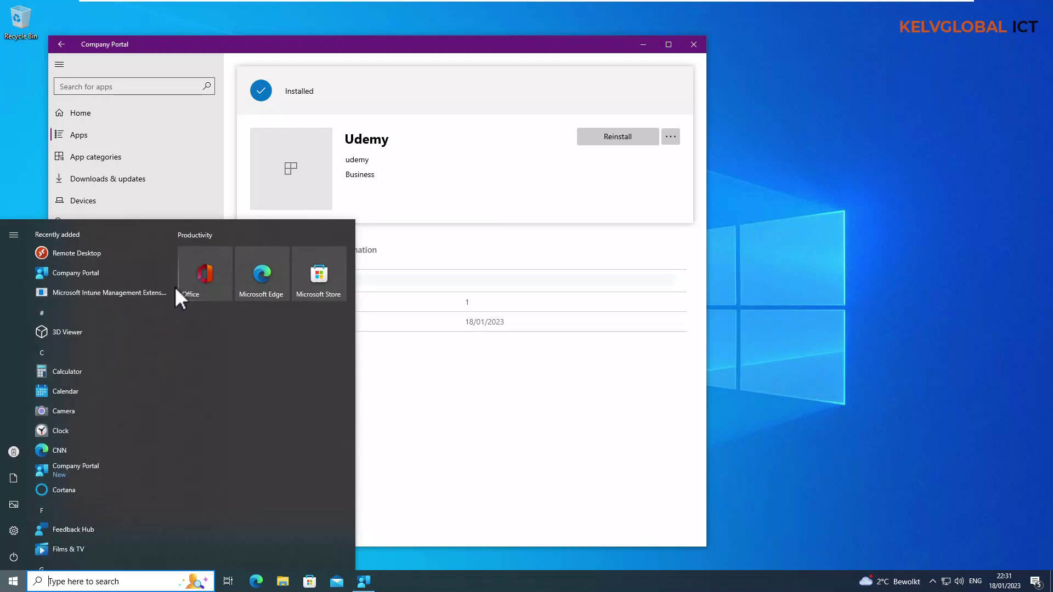
drag(171, 285, 172, 482)
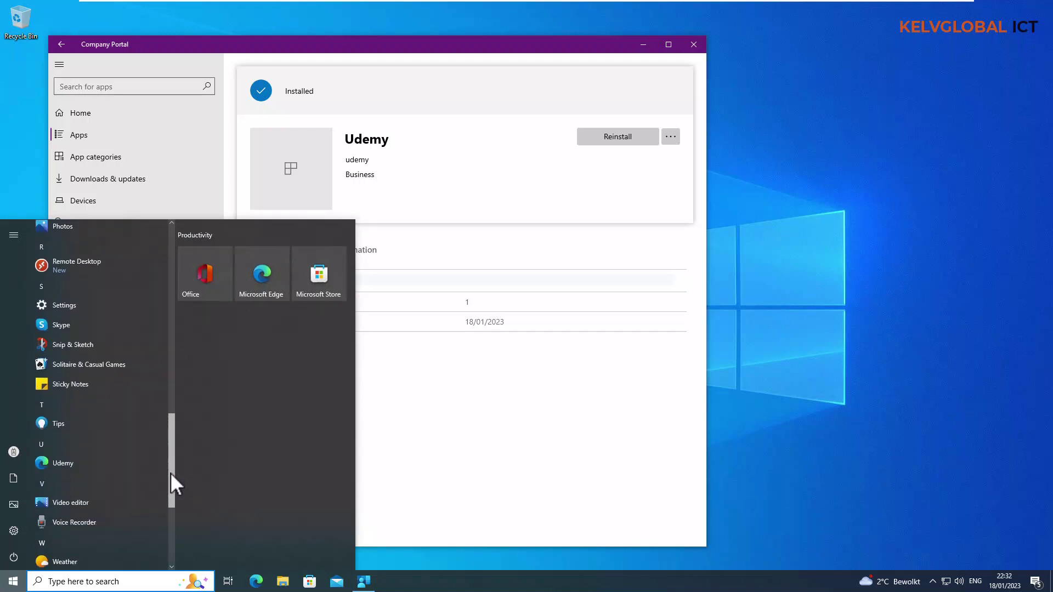
click(56, 471)
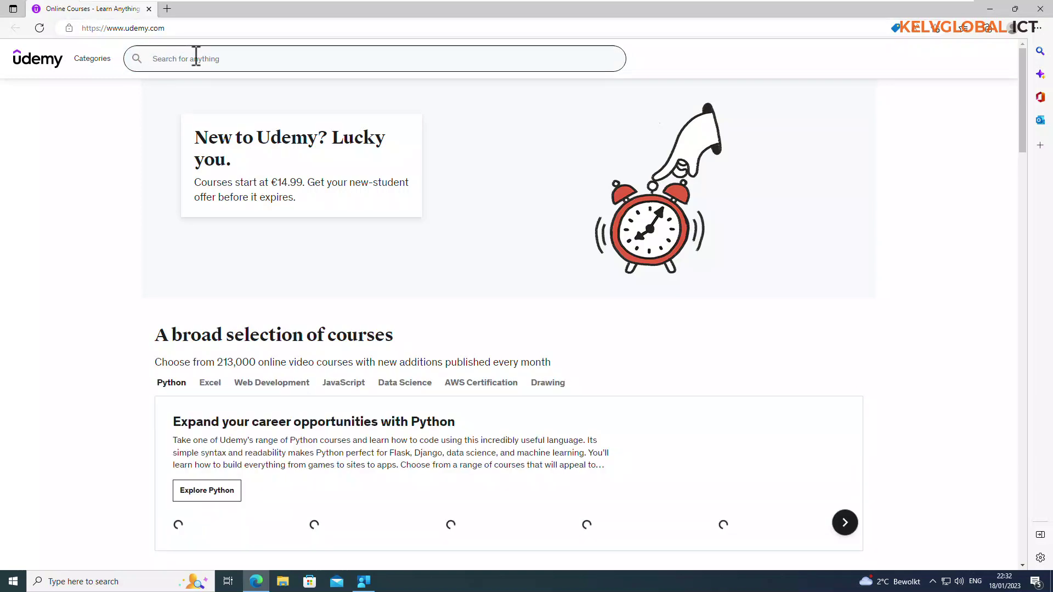
Check that W10E-01's Udemy download is still pending, then return to udemy.com on WIN10PR-02.
mouse_move(567, 8)
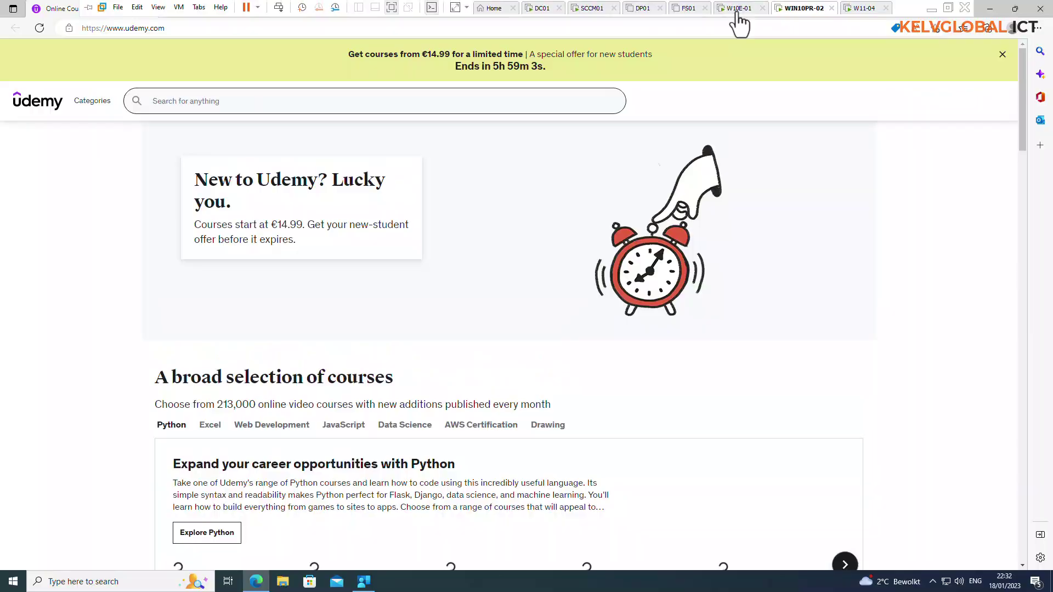
click(736, 10)
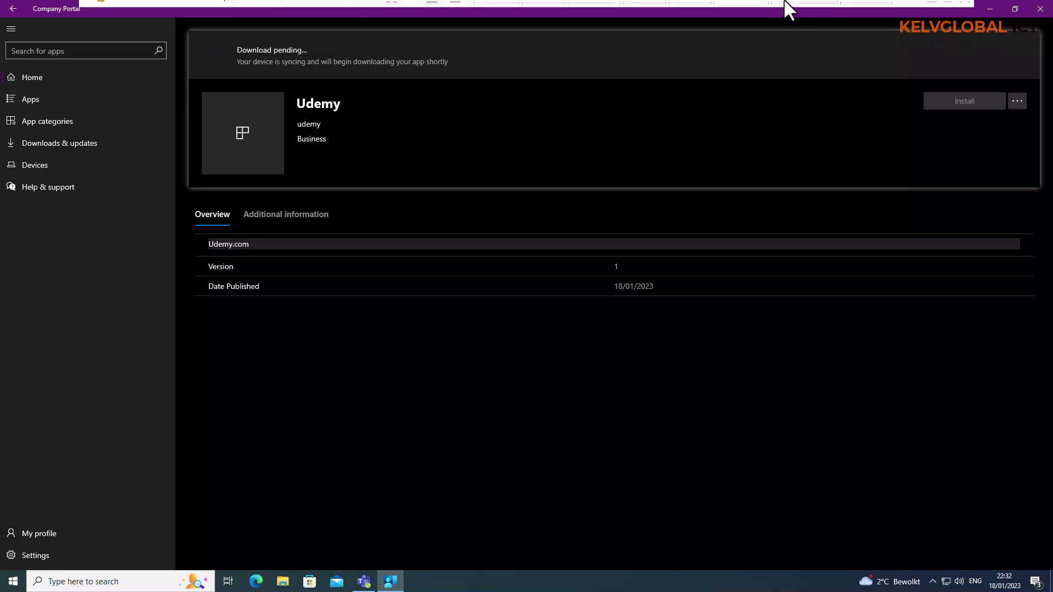
click(799, 9)
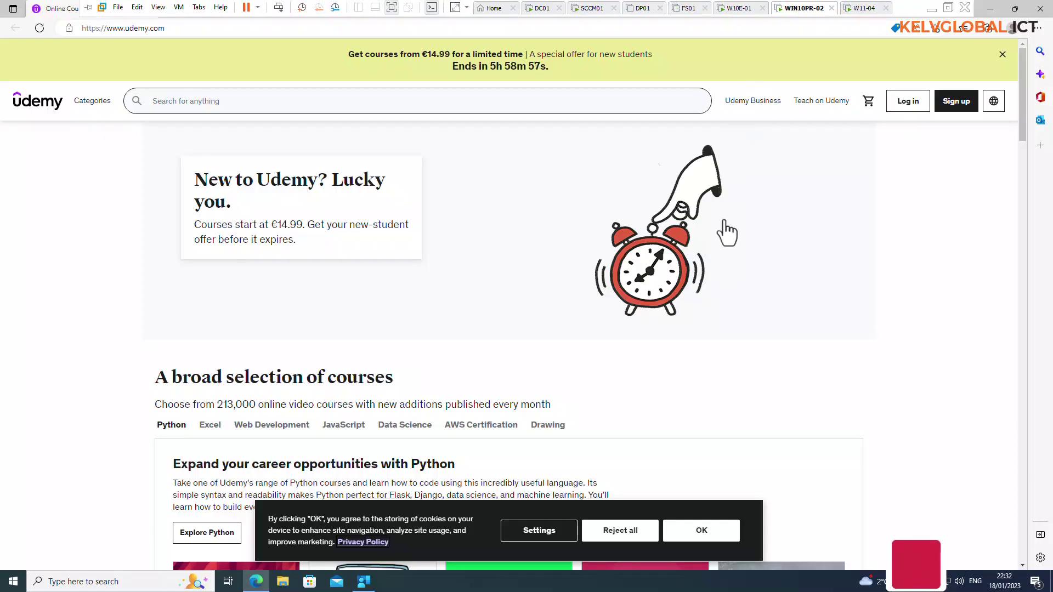